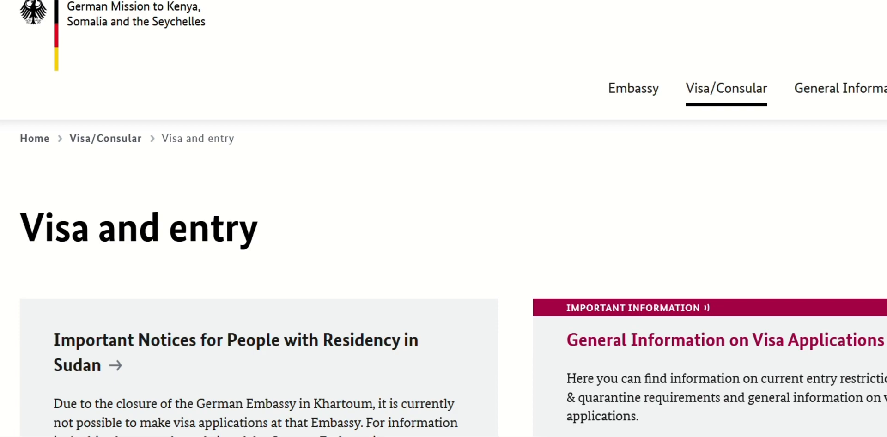
Open the National Visa information page for other long-term stays such as work, studies or au-pair from the Visa and entry page.
scroll(444, 219, down, 10)
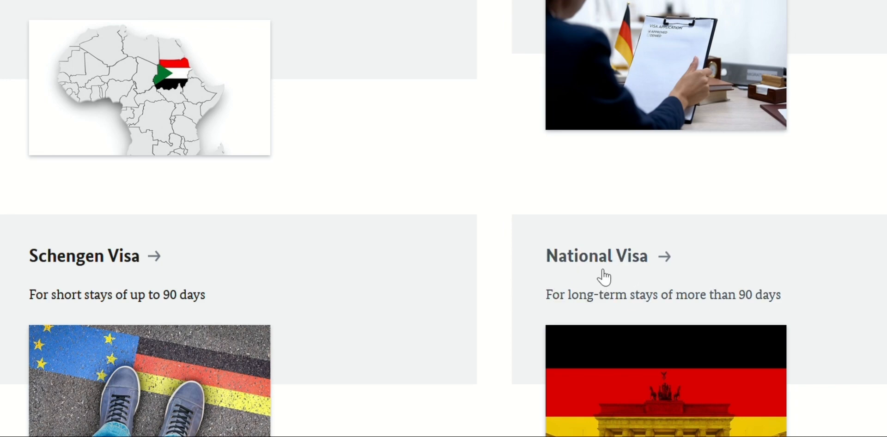
click(633, 266)
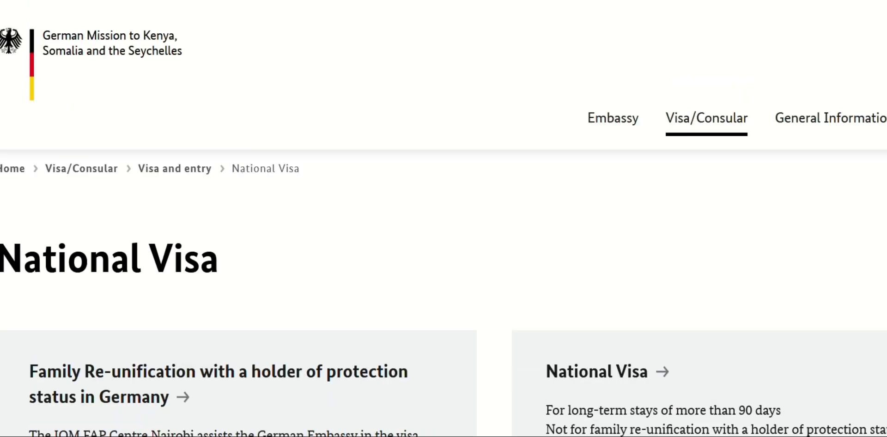
scroll(443, 219, down, 15)
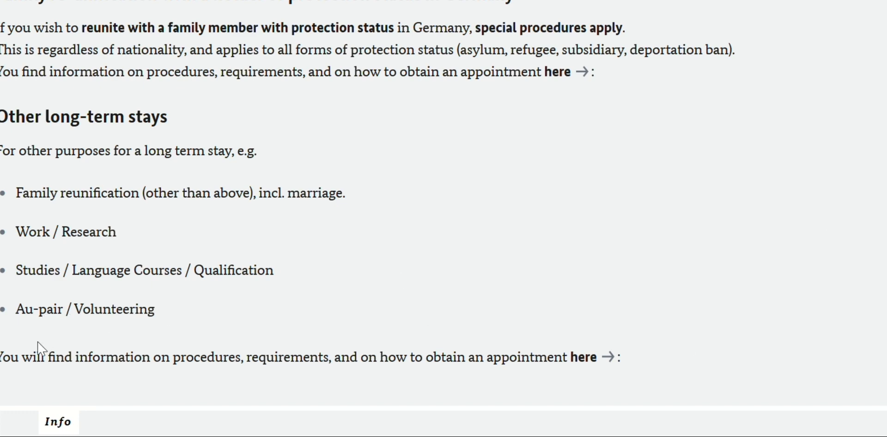
click(594, 361)
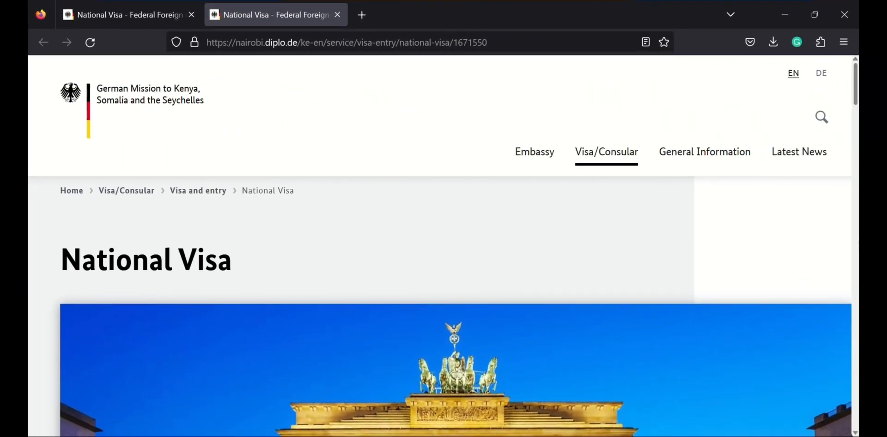
Open the printable visa application form PDF linked under "1. Preparing your application".
scroll(859, 246, down, 7)
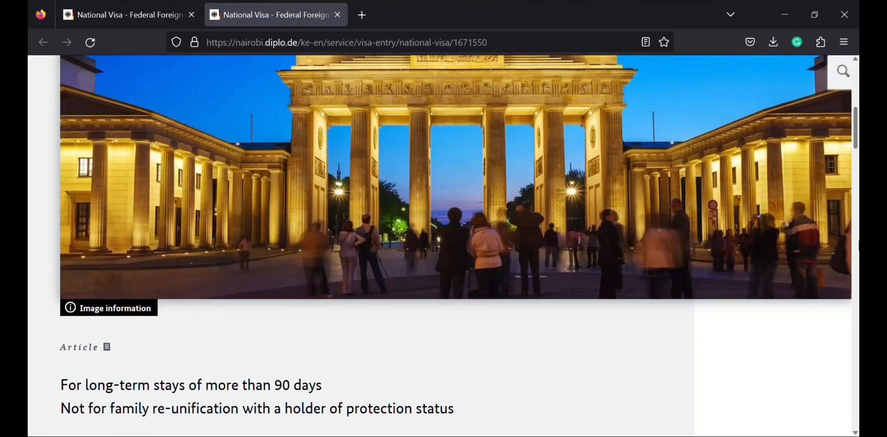
scroll(858, 246, down, 8)
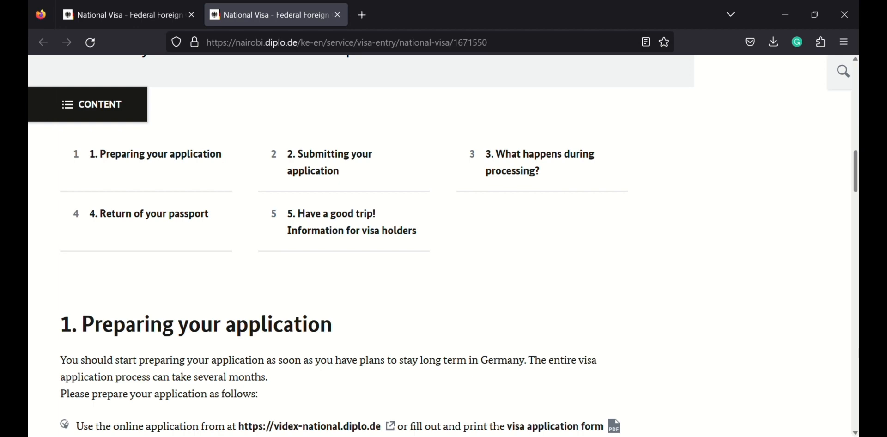
click(857, 354)
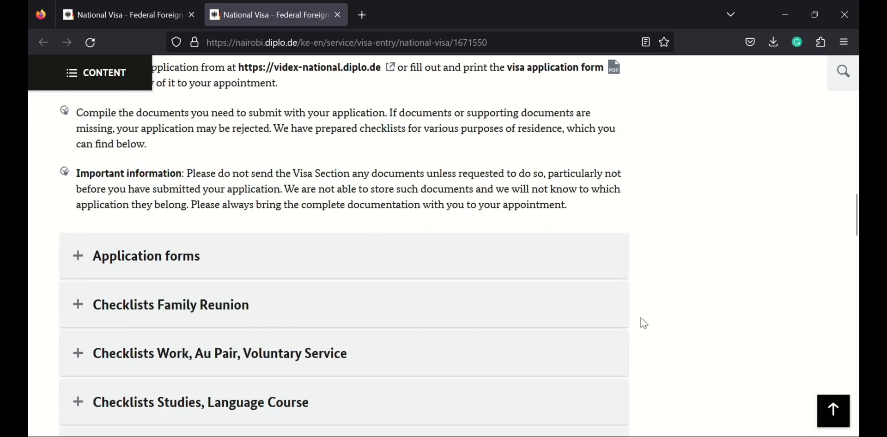
click(856, 64)
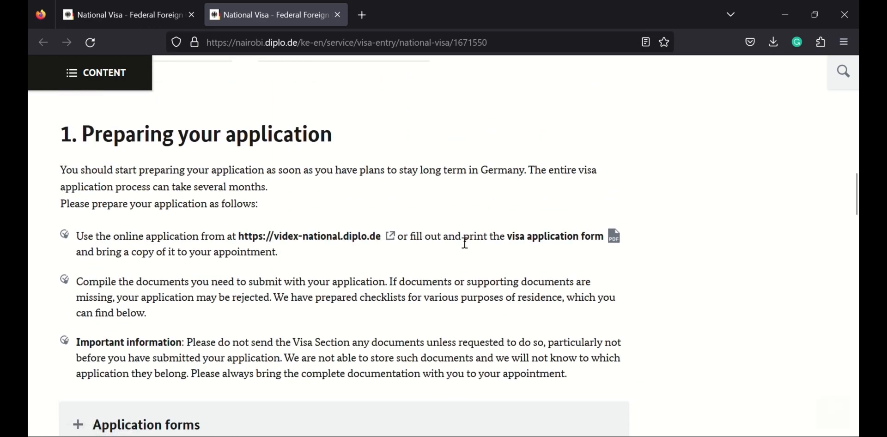
click(563, 241)
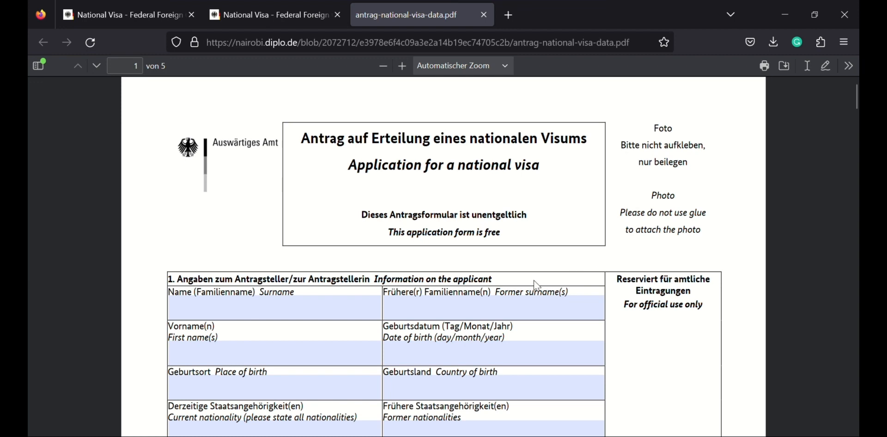
Enter the applicant's surname and first name in capital letters in section 1 of the form.
click(411, 313)
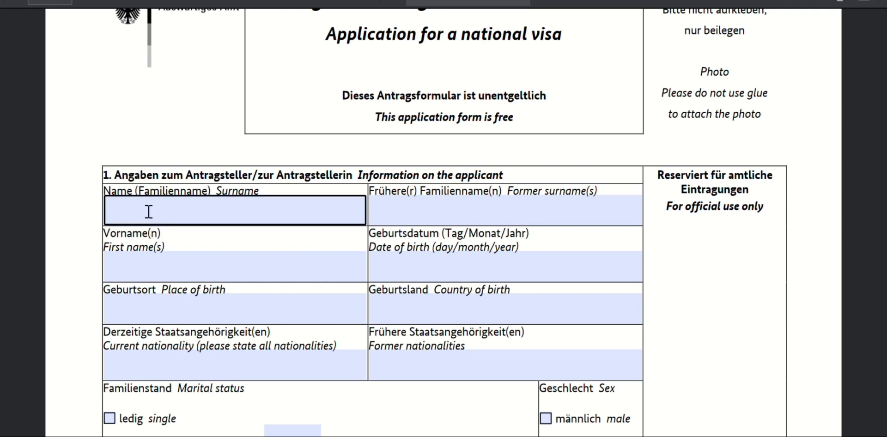
click(243, 220)
text(DOE)
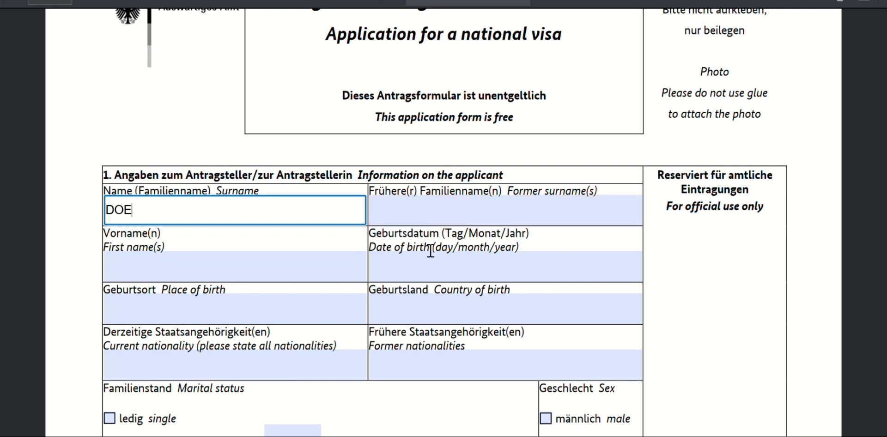
click(213, 281)
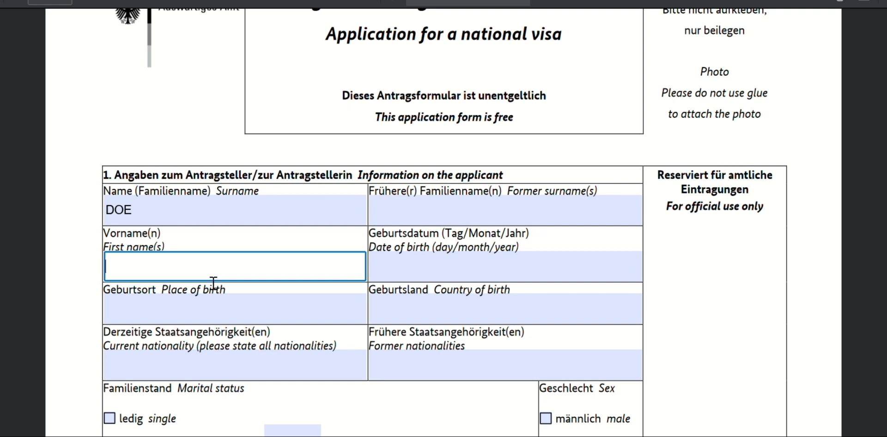
text(JOHN)
Enter the applicant's date of birth in day.month.year format with two-digit day and month.
click(418, 274)
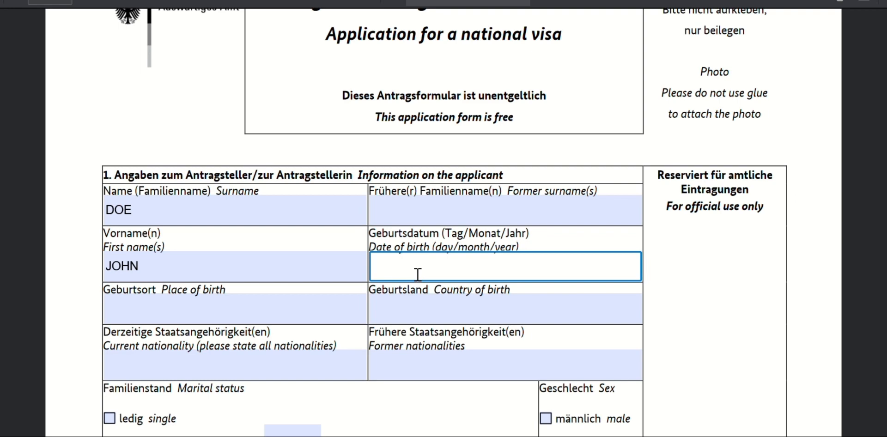
text(7)
key(BackSpace)
text(07)
text(.4.1992)
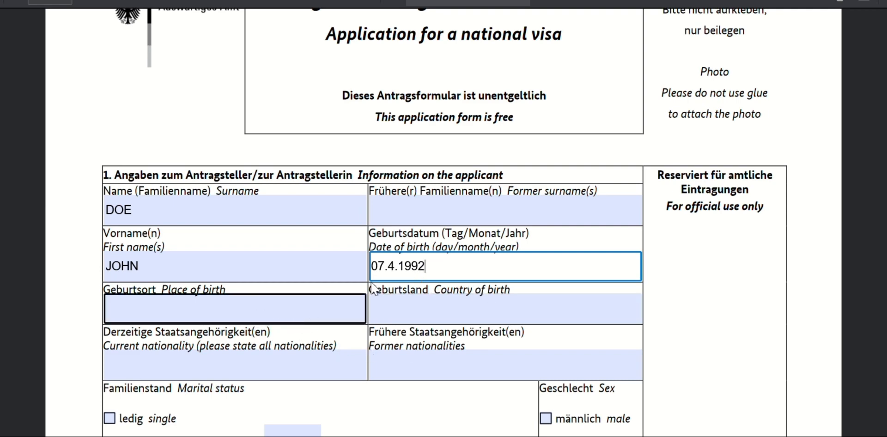
click(398, 271)
text(0)
text(GA)
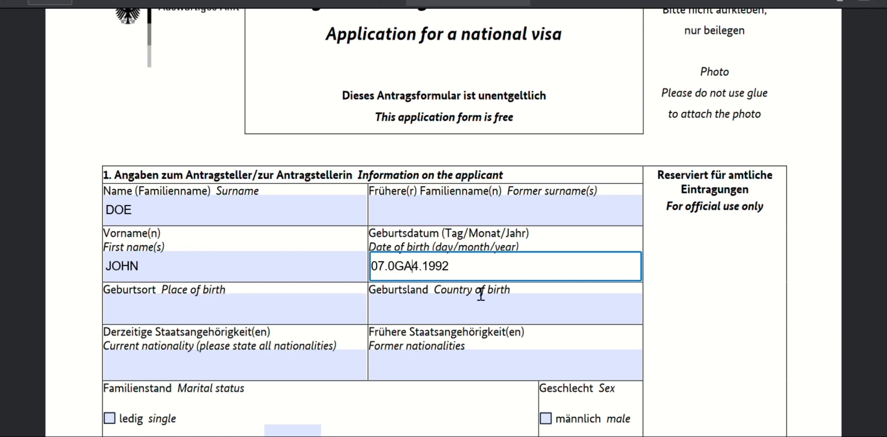
key(BackSpace)
key(BackSpace)
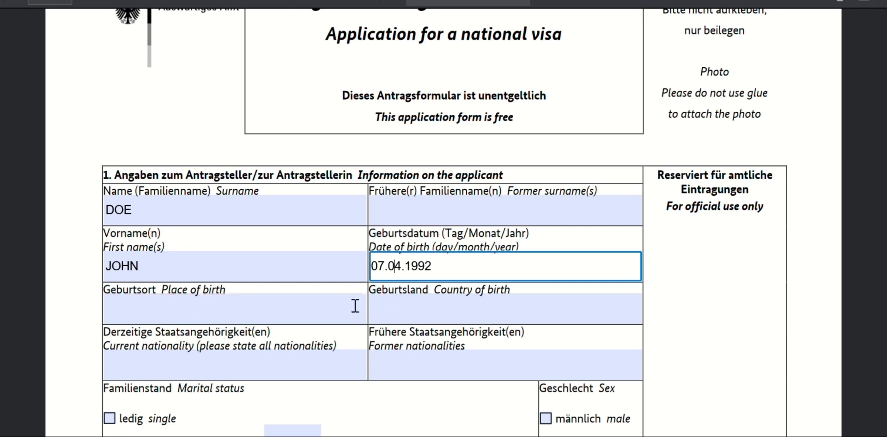
Fill in the applicant's origin with place of birth GANIA, country of birth HALLA and current nationality HALLANIA.
click(320, 312)
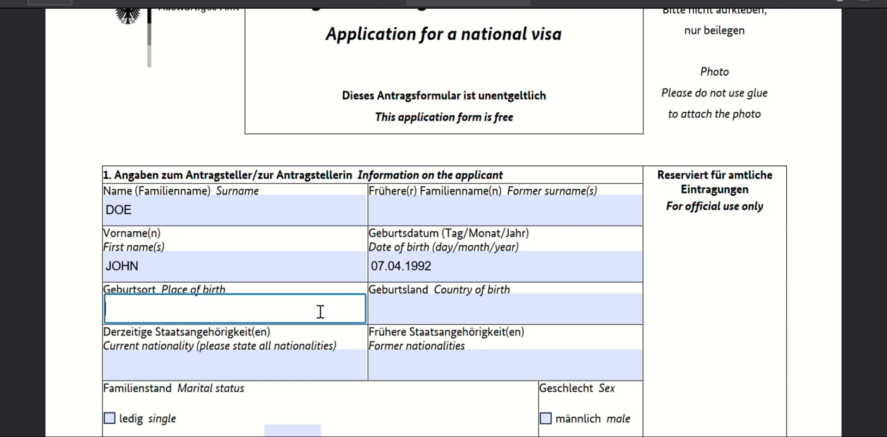
text(GANIA)
click(67, 307)
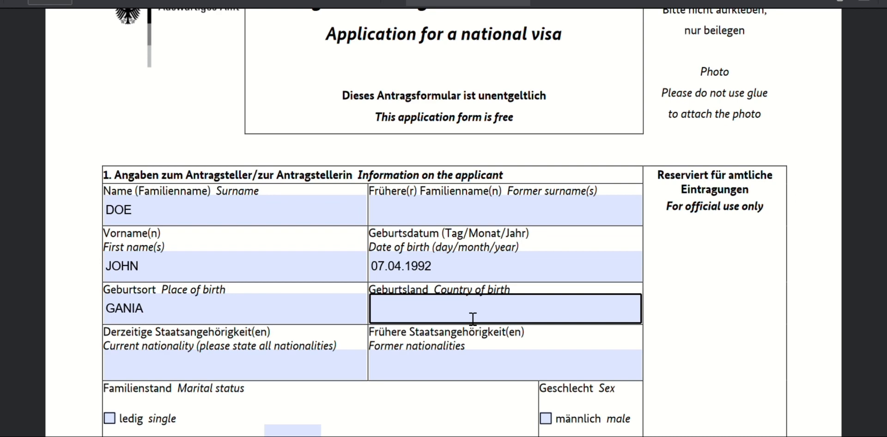
click(430, 322)
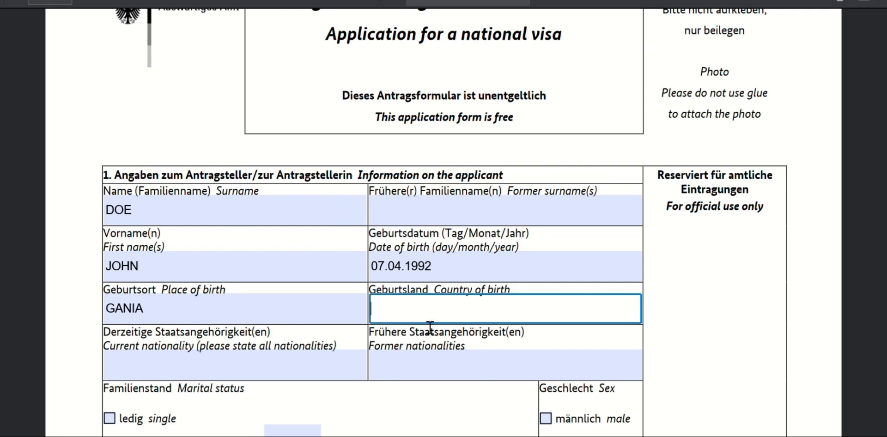
text(HALLA)
click(130, 359)
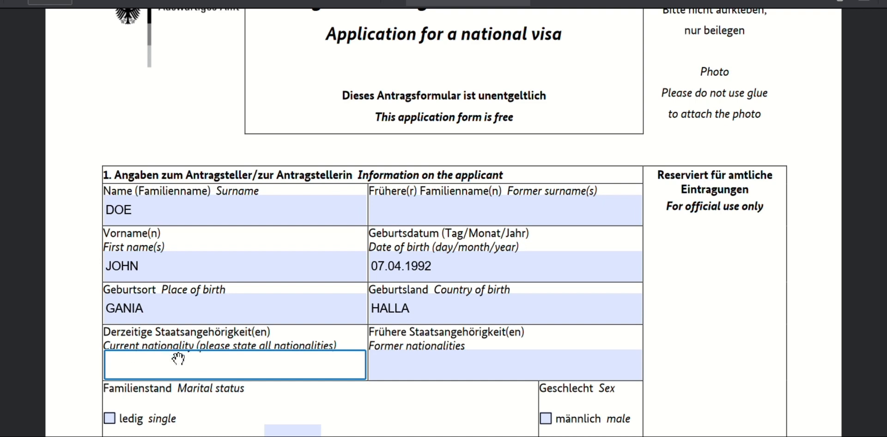
text(HALLANIA)
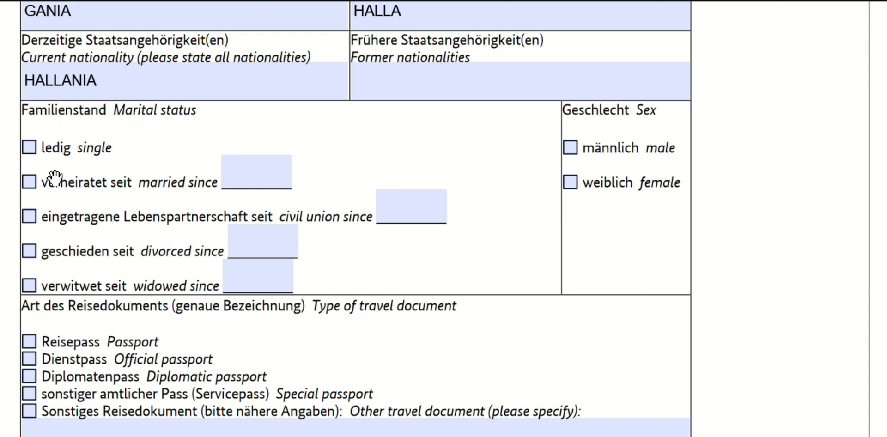
Mark the applicant's marital status as single and sex as male.
click(29, 154)
click(277, 178)
click(570, 148)
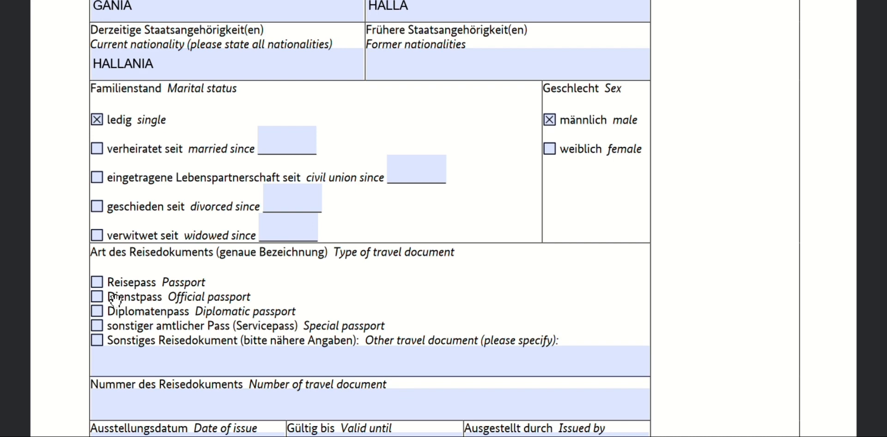
Select Passport as the type of travel document and enter the travel document number.
click(97, 282)
click(169, 414)
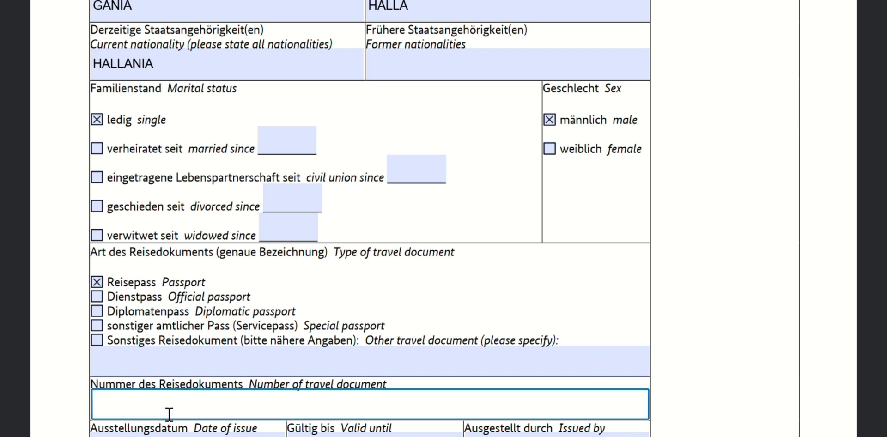
text(08RHKHALLA)
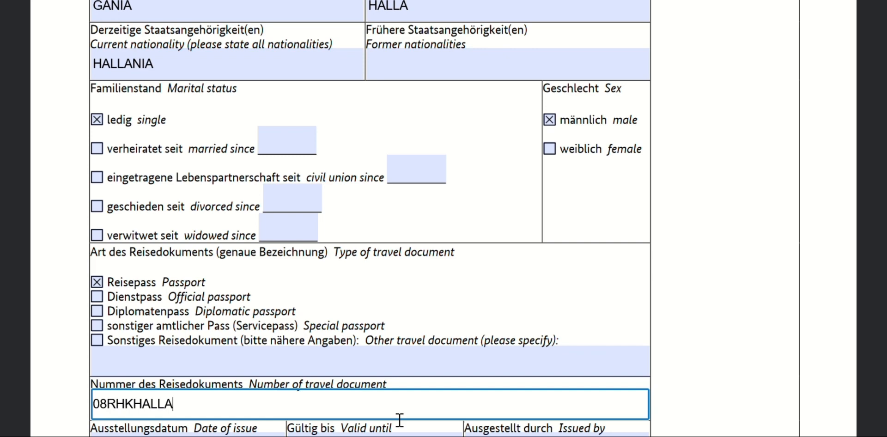
Complete the passport's validity details with issue date 10.06.2020, valid until 10.06.2025 and issued by GANIA.
key(Tab)
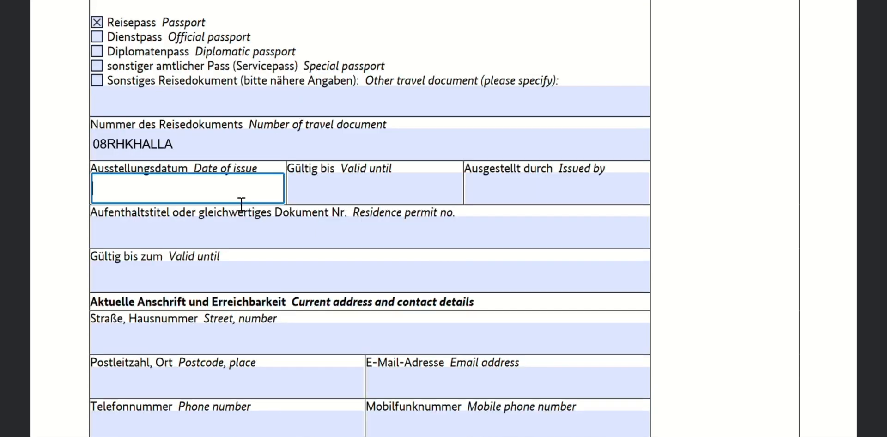
text(10.06.2020)
click(324, 200)
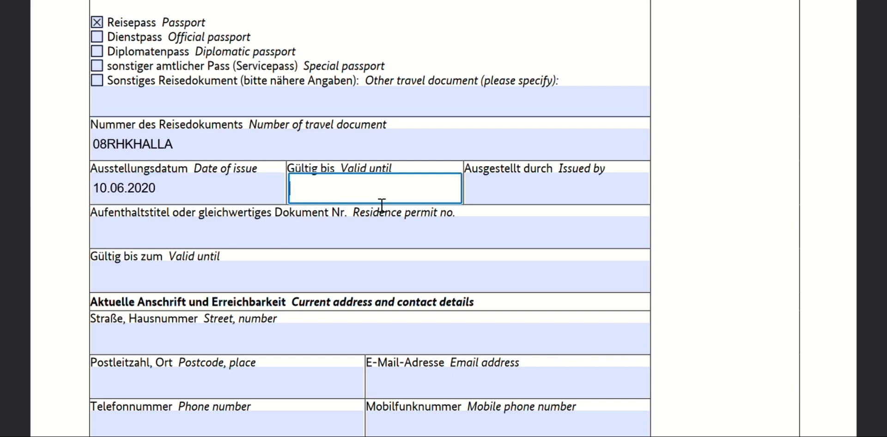
text(10.06.202)
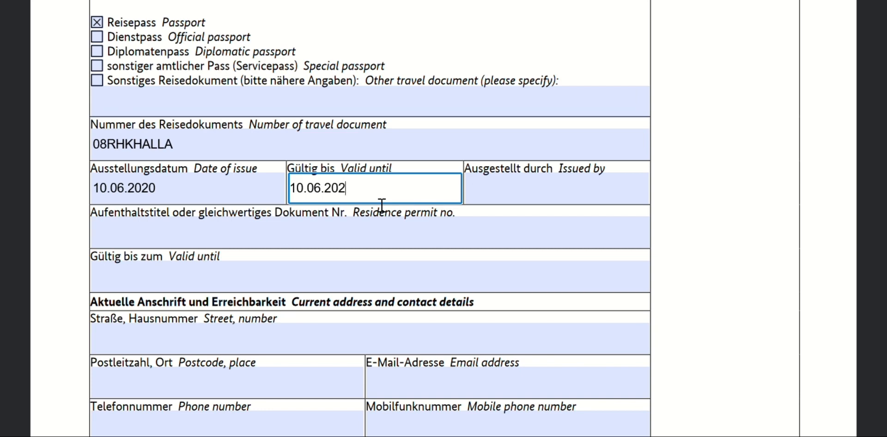
text(5)
click(544, 186)
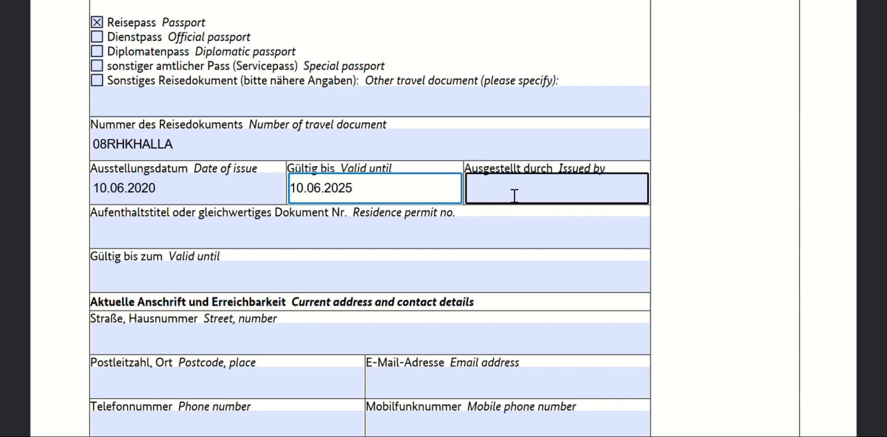
click(544, 199)
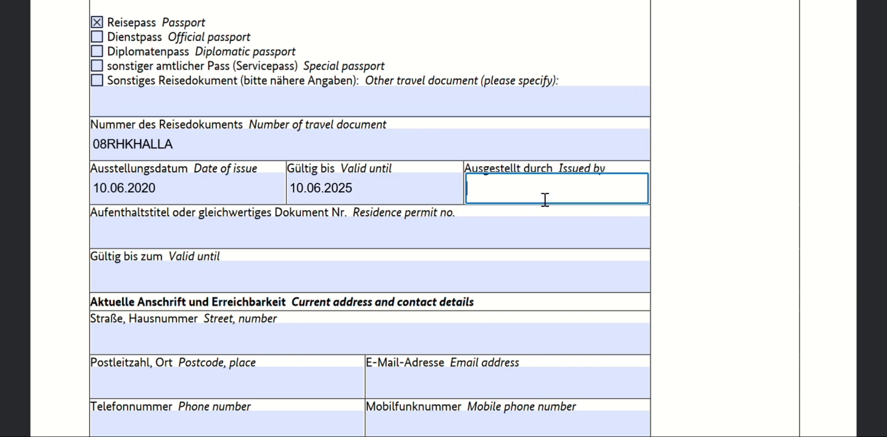
text(GANIA)
scroll(747, 236, down, 4)
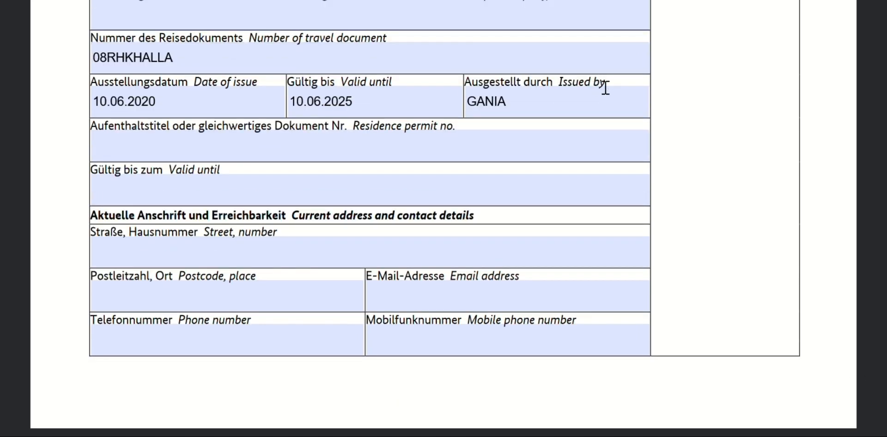
click(611, 108)
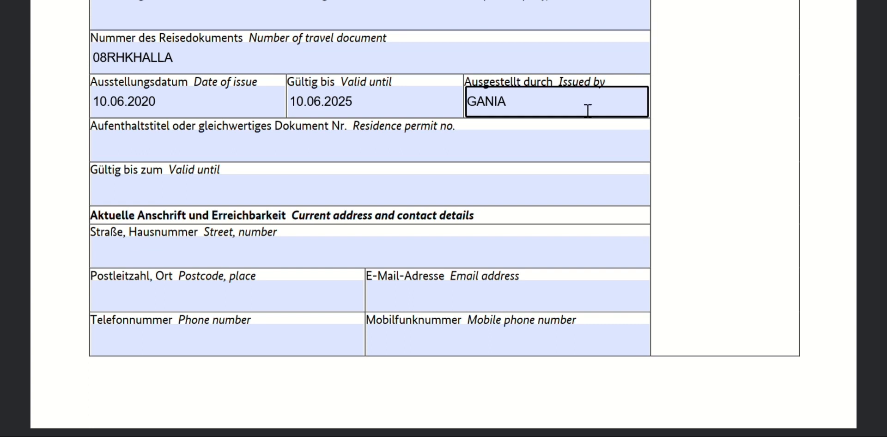
click(677, 143)
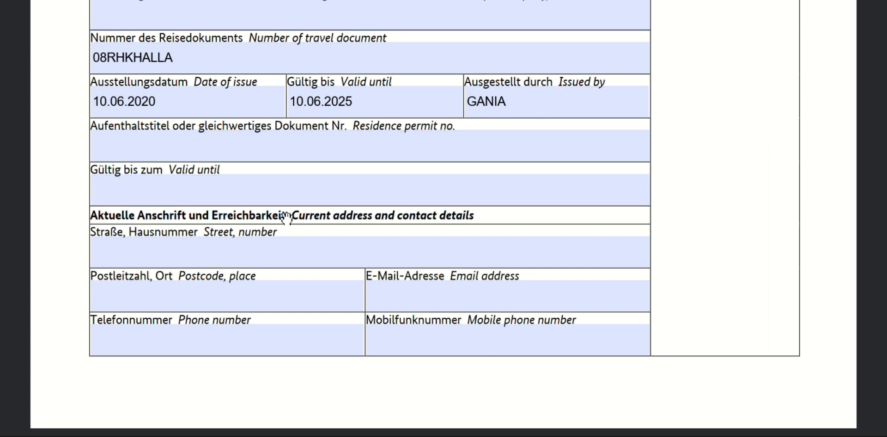
click(478, 151)
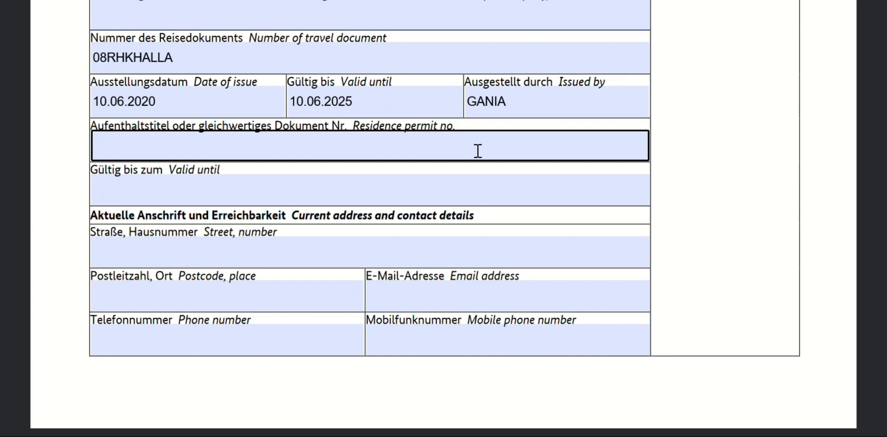
click(278, 188)
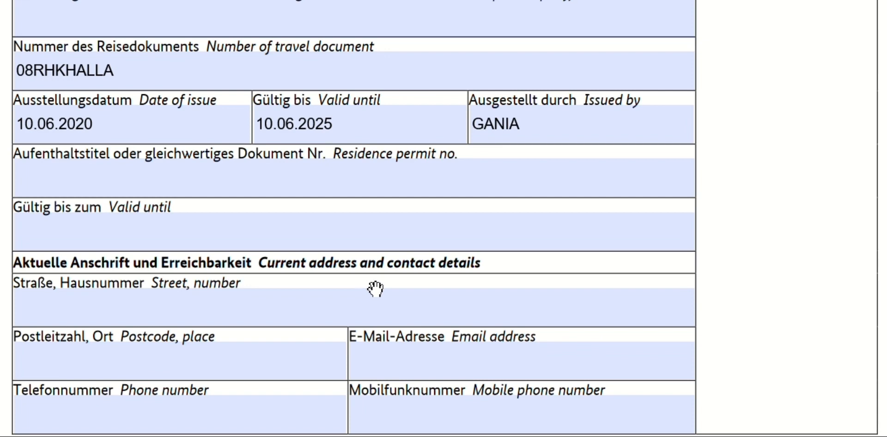
click(501, 290)
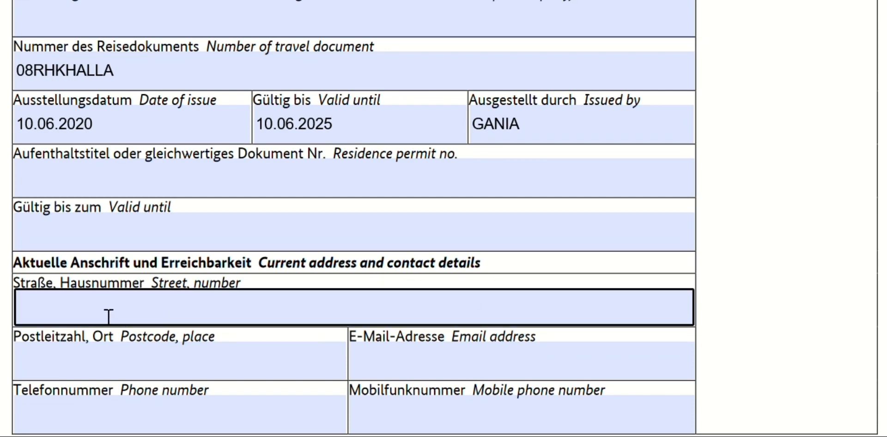
Review the form from the current address and contact details through question 7 on maintaining permanent residence outside Germany.
click(460, 371)
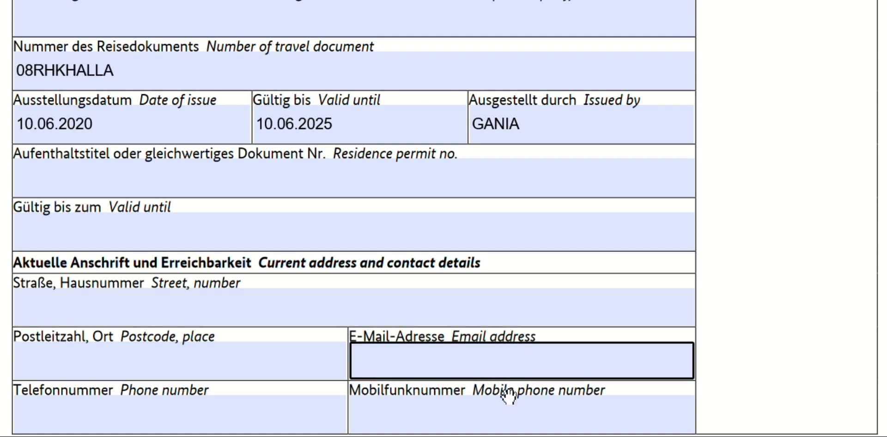
click(490, 411)
click(294, 428)
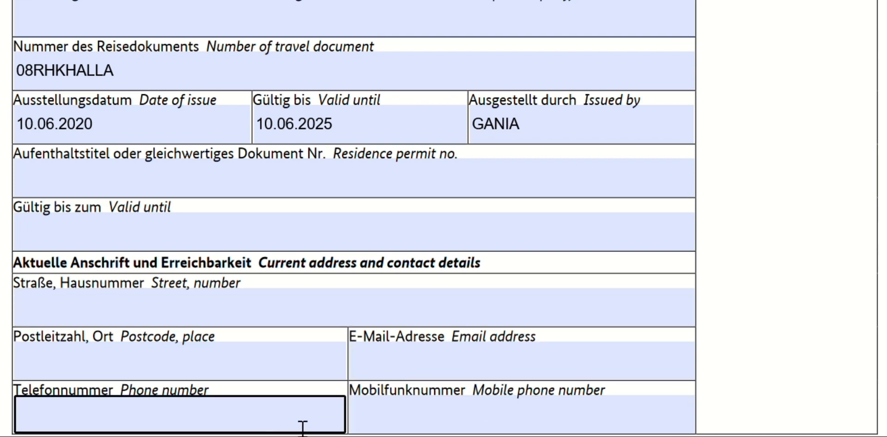
click(561, 426)
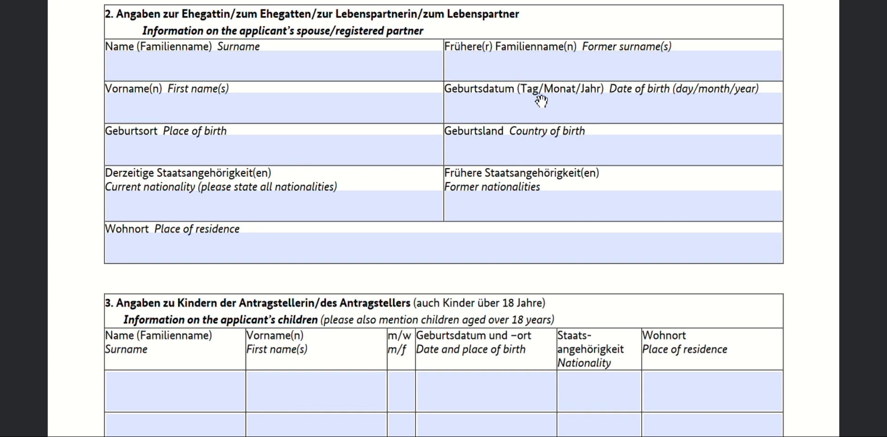
scroll(644, 243, down, 3)
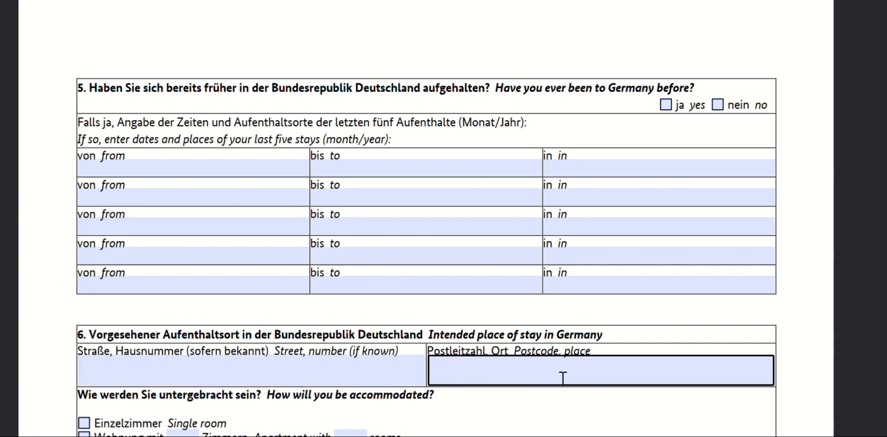
scroll(710, 386, down, 5)
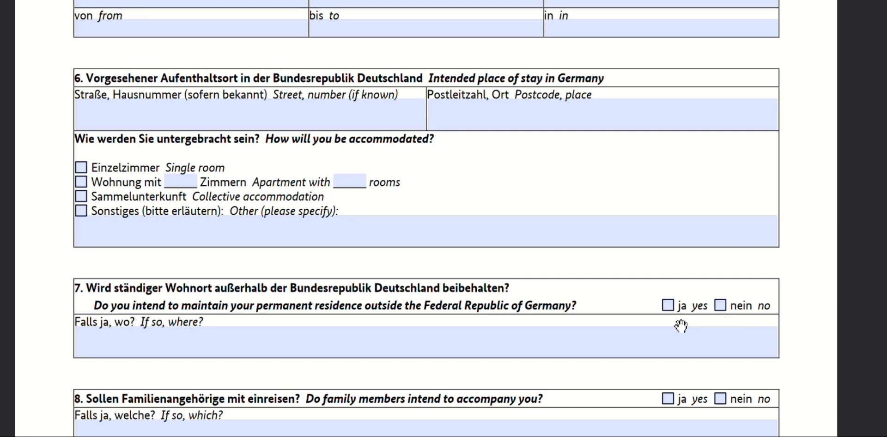
click(377, 350)
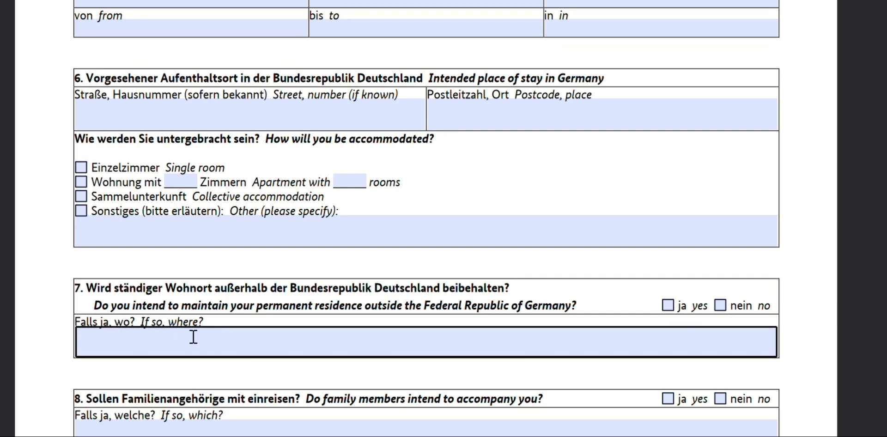
scroll(231, 361, down, 5)
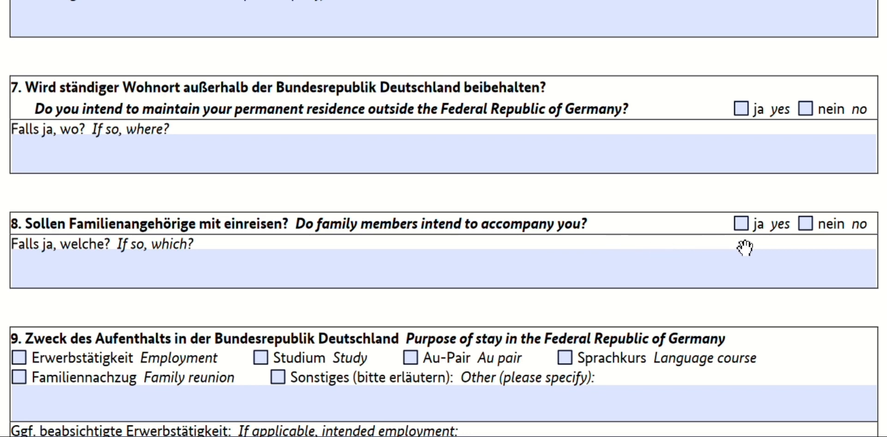
Compare question 8 on accompanying family members with the form's earlier spouse and parent sections.
click(768, 268)
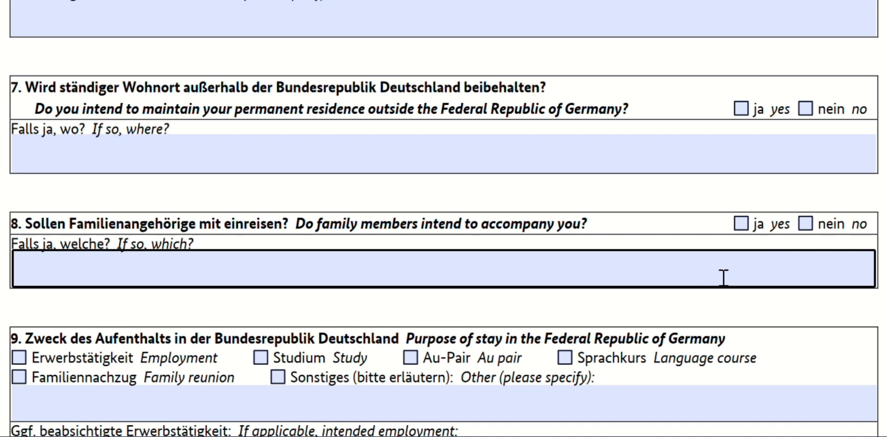
click(771, 247)
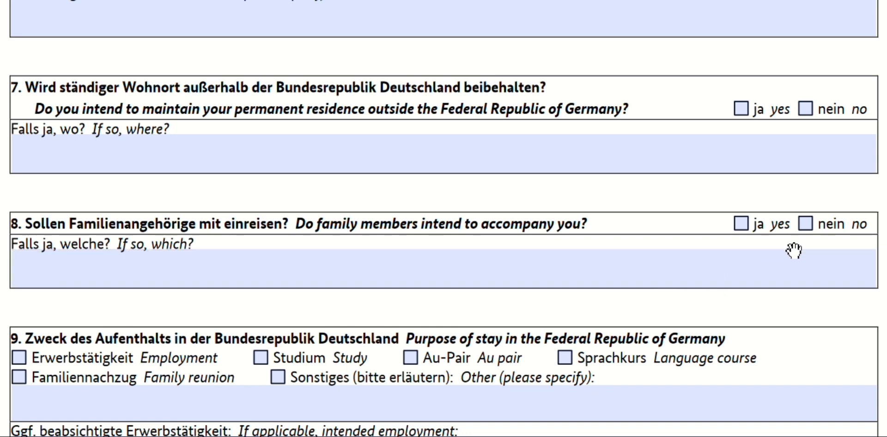
click(310, 296)
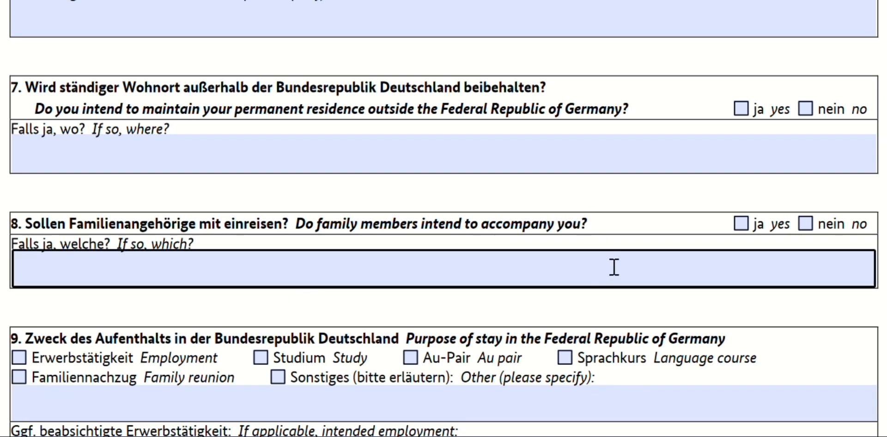
scroll(444, 219, up, 15)
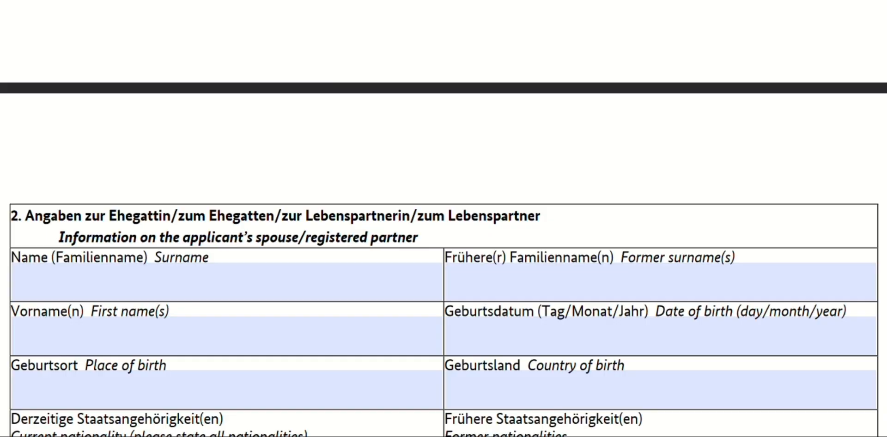
scroll(444, 219, down, 15)
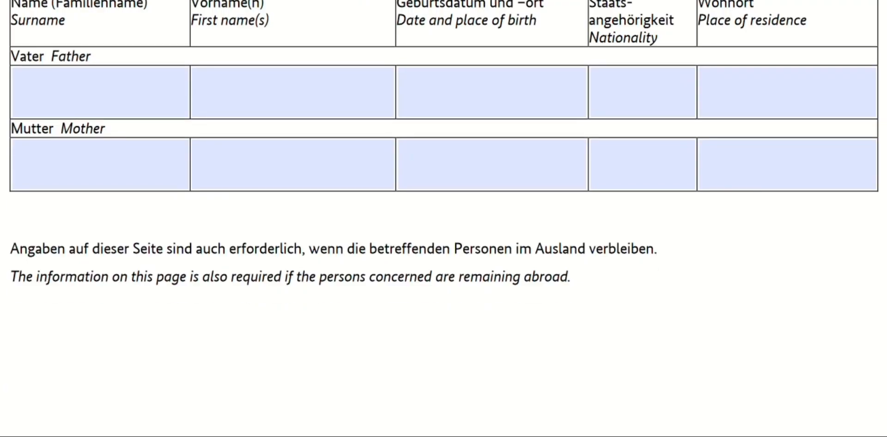
scroll(443, 218, down, 15)
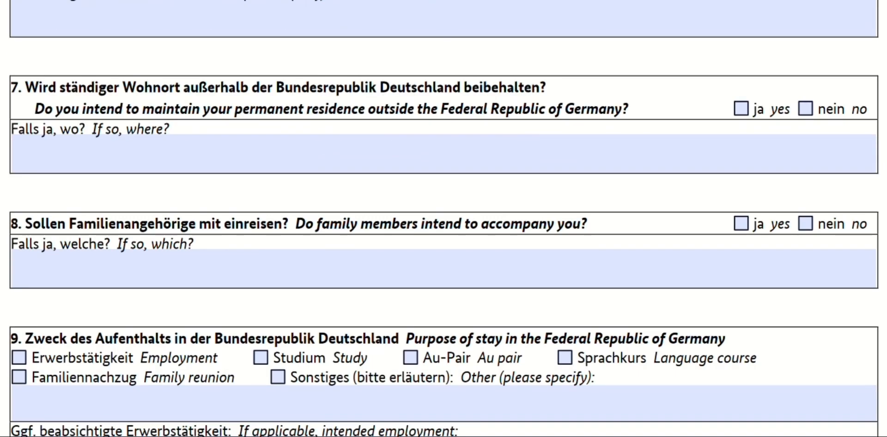
click(386, 277)
scroll(443, 219, up, 15)
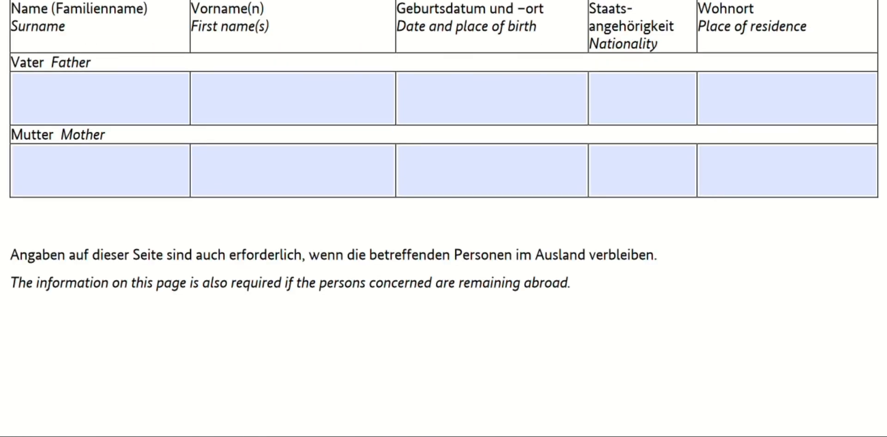
Mark Study as the purpose of stay in Germany in question 9.
scroll(491, 358, down, 15)
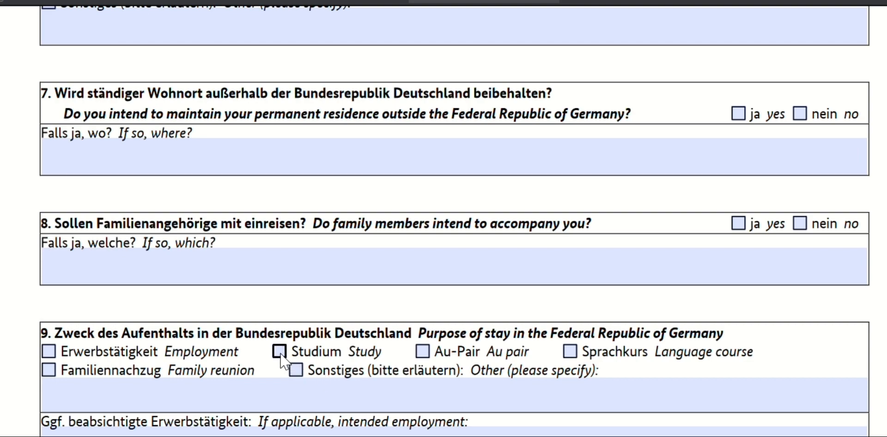
click(279, 352)
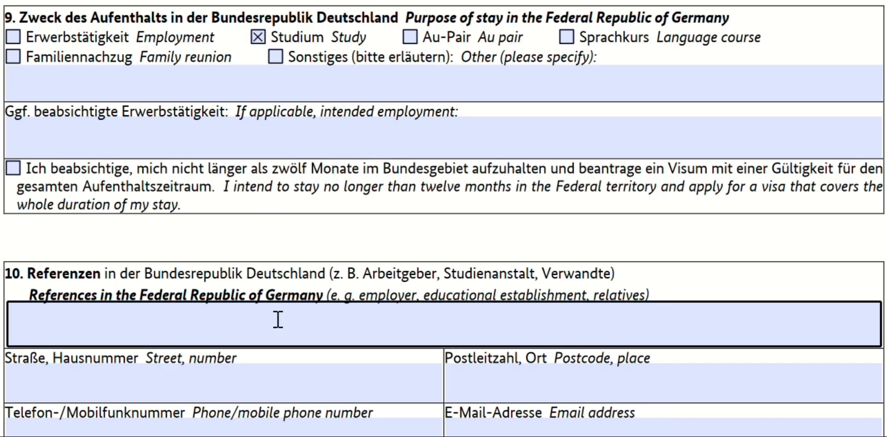
Review the fields for references in Germany, trade or profession, and the start and end of the intended stay.
click(743, 391)
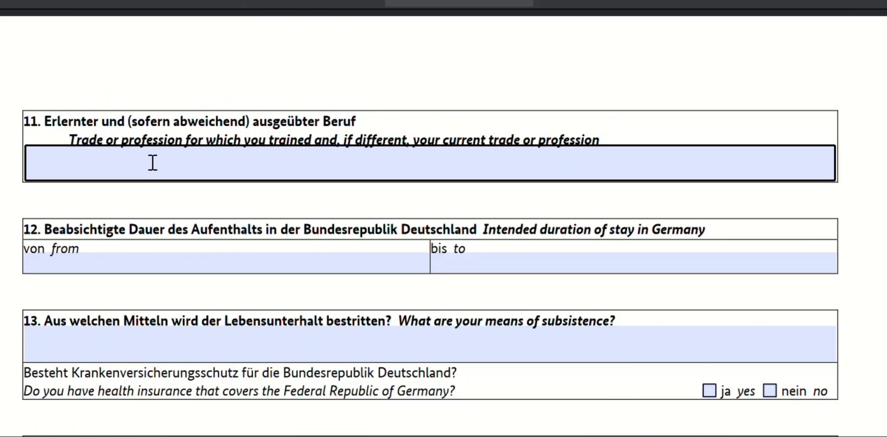
click(277, 159)
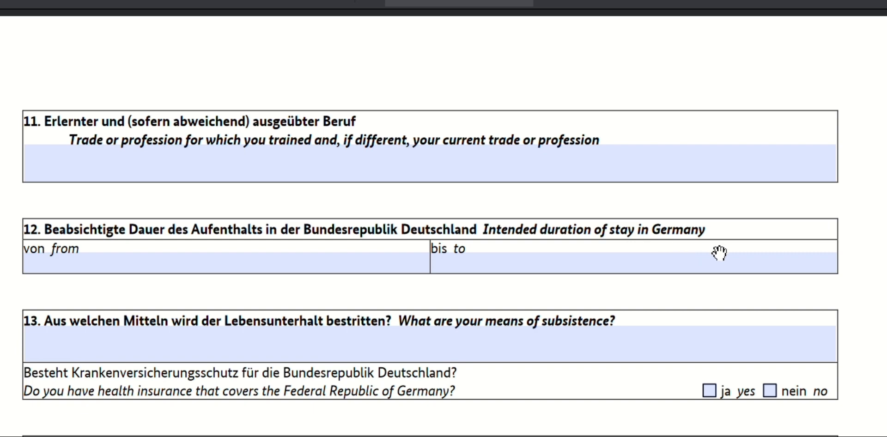
click(356, 276)
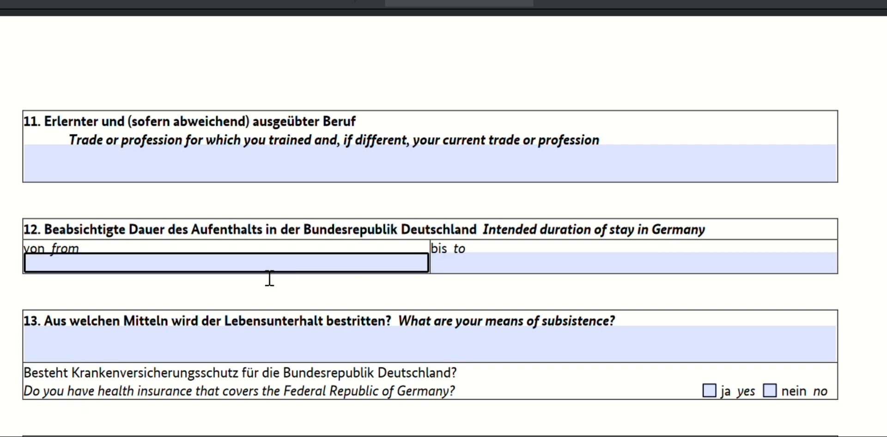
click(469, 279)
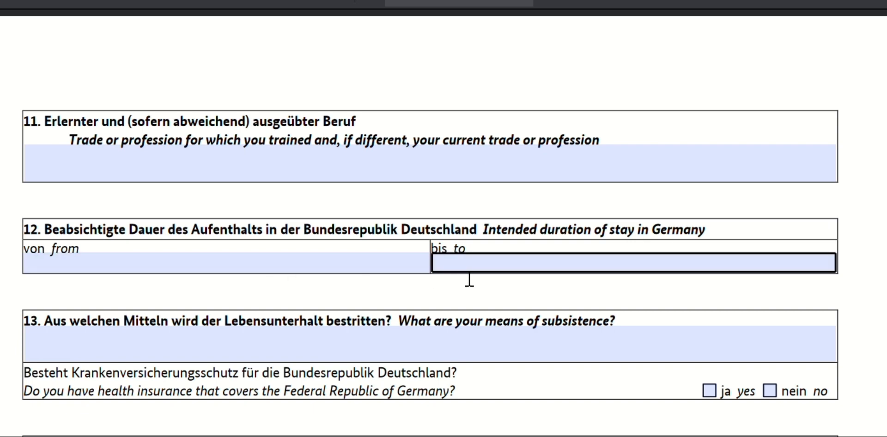
click(289, 276)
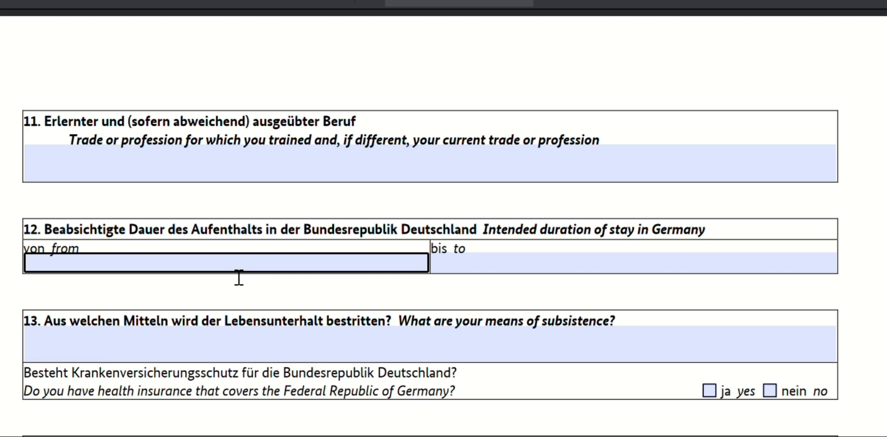
click(532, 262)
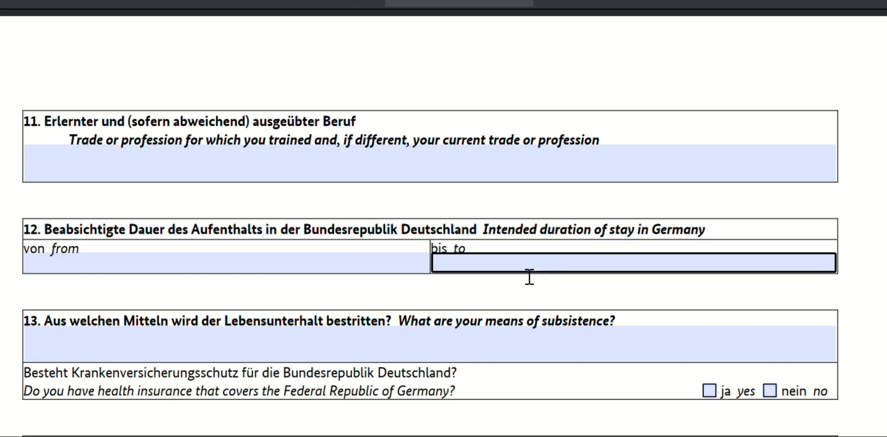
click(379, 274)
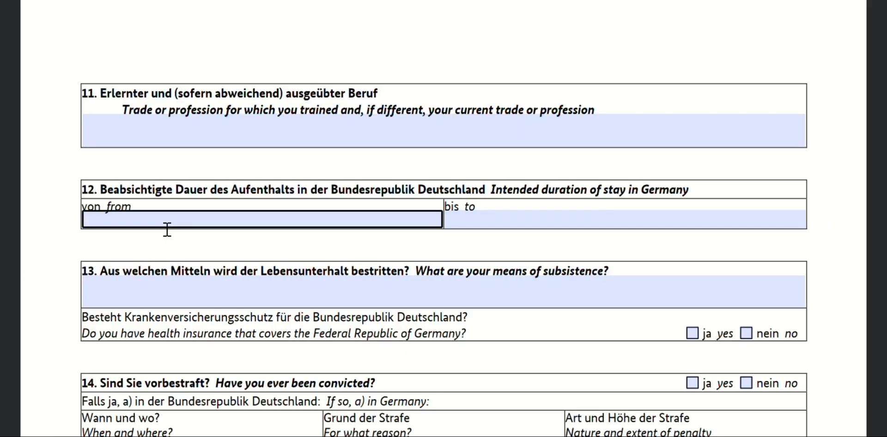
click(566, 218)
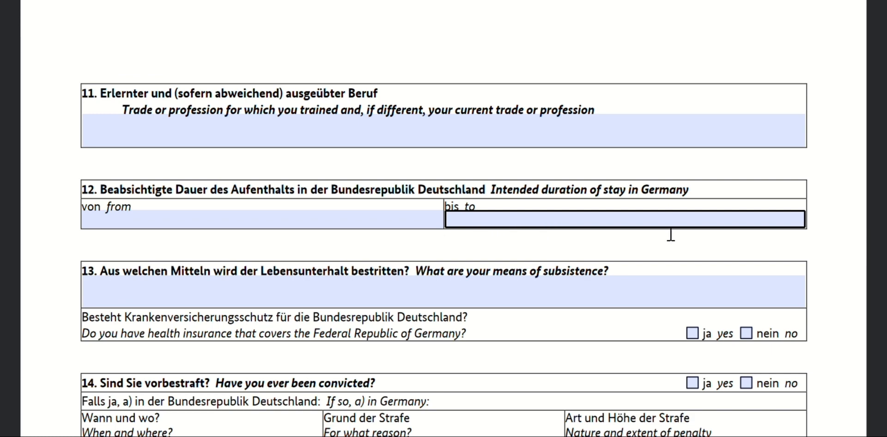
click(356, 234)
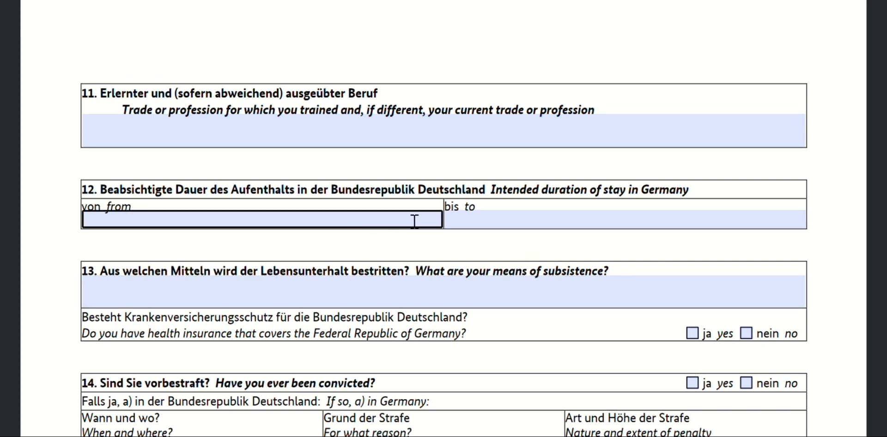
click(447, 228)
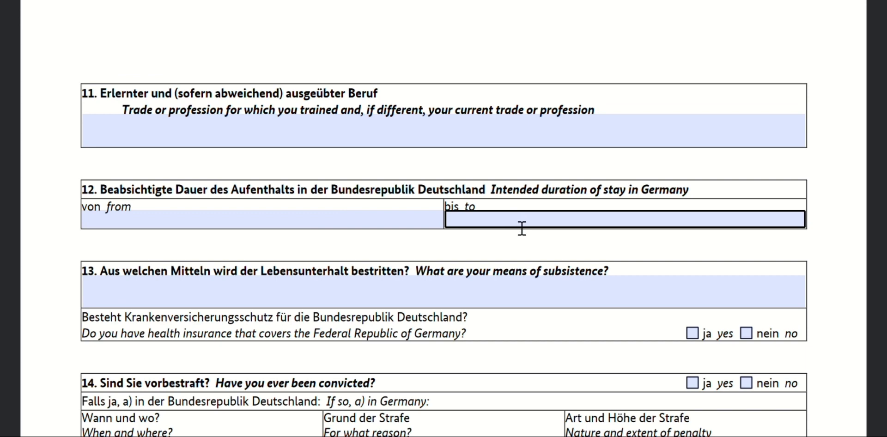
click(432, 226)
click(449, 223)
Review the means of subsistence question and the fields for convictions in other countries under question 14.
click(147, 287)
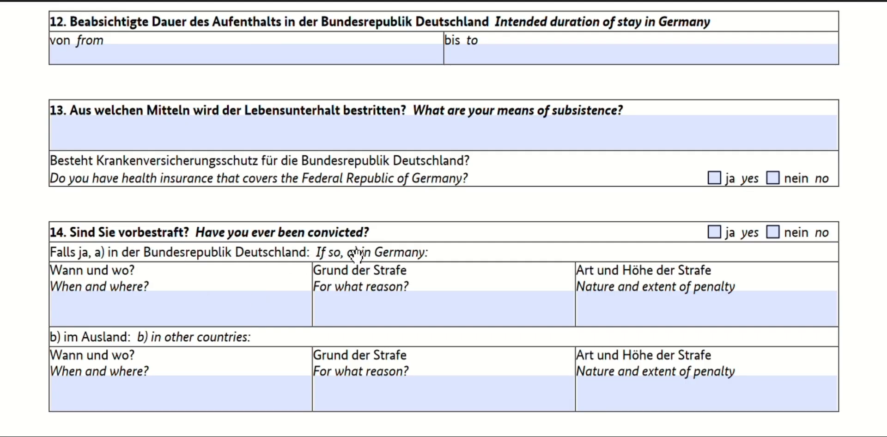
click(716, 397)
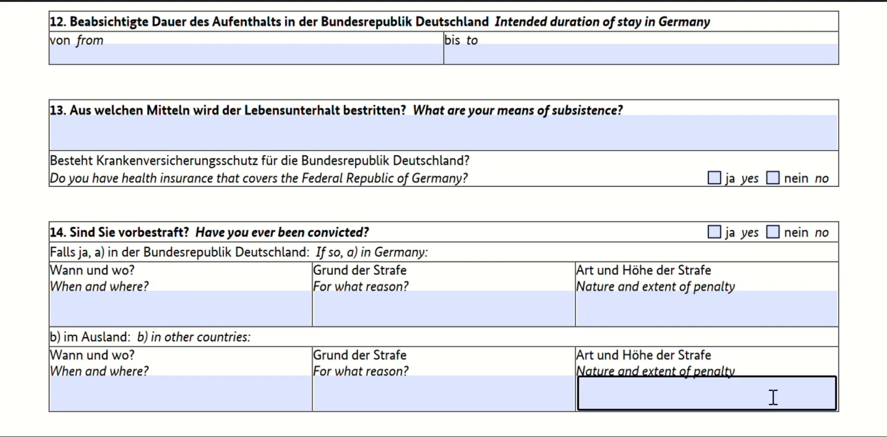
click(442, 404)
click(234, 405)
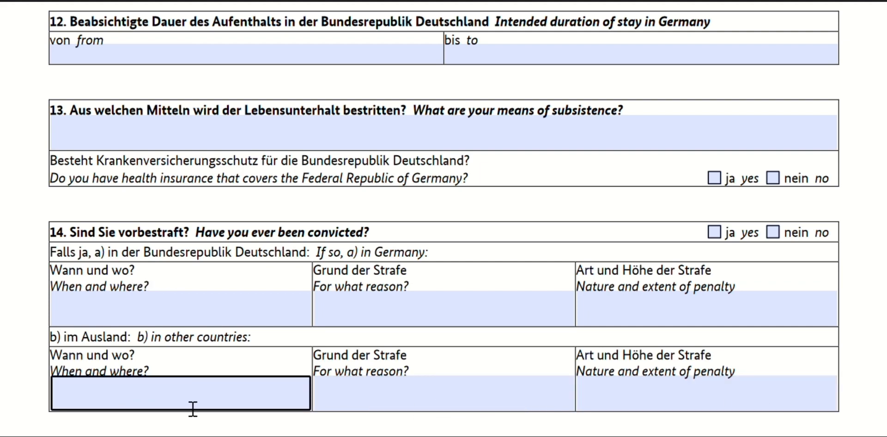
click(333, 402)
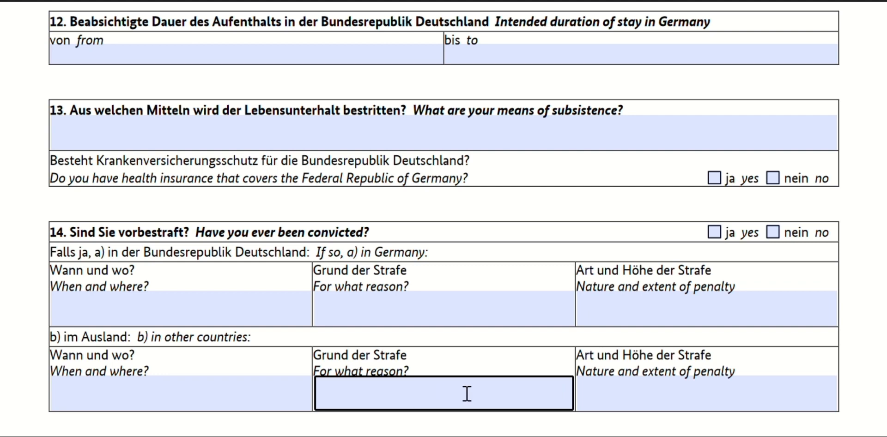
click(596, 396)
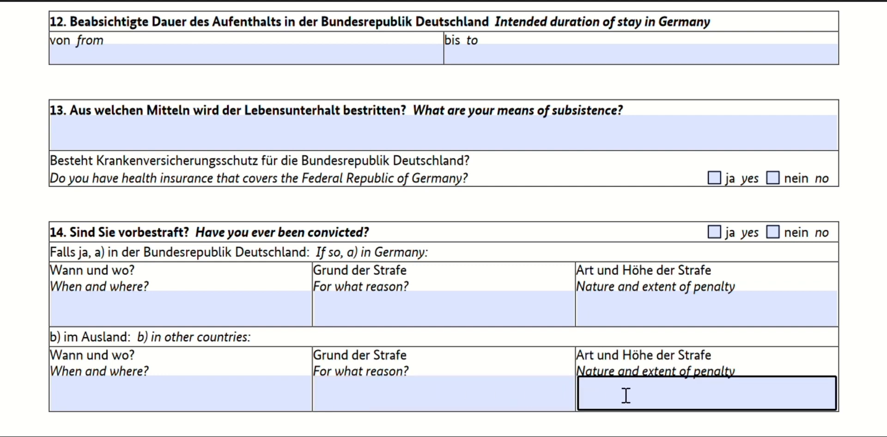